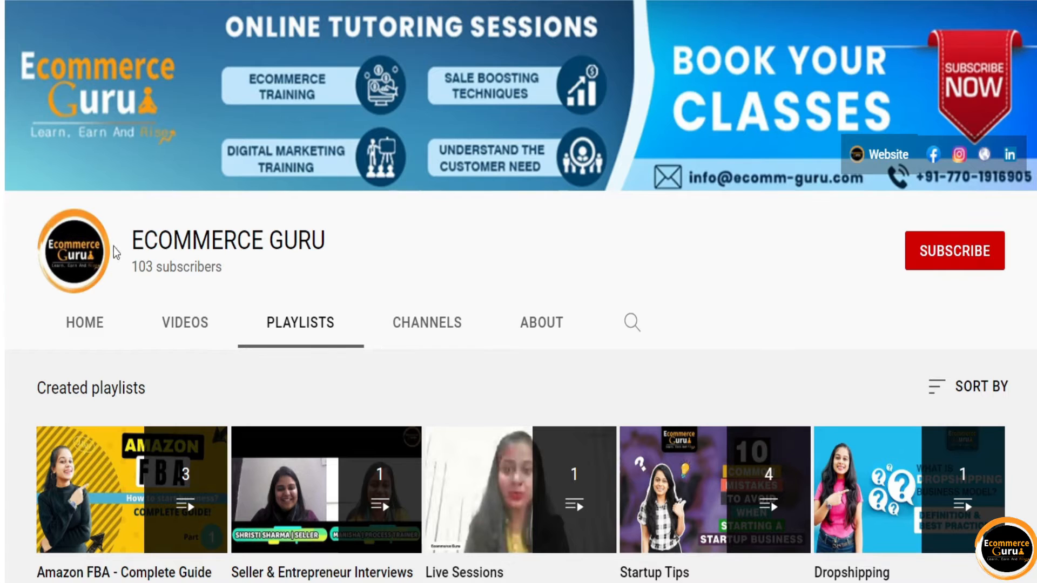
Highlight the ECOMMERCE GURU channel name, then subscribe to the channel.
left_click_drag(132, 240, 330, 254)
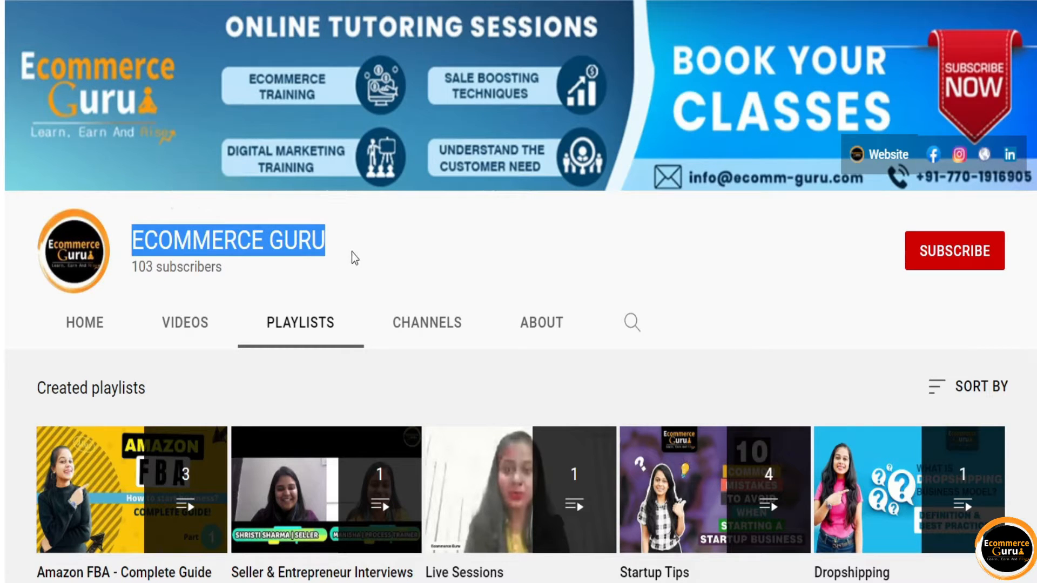
left_click(352, 252)
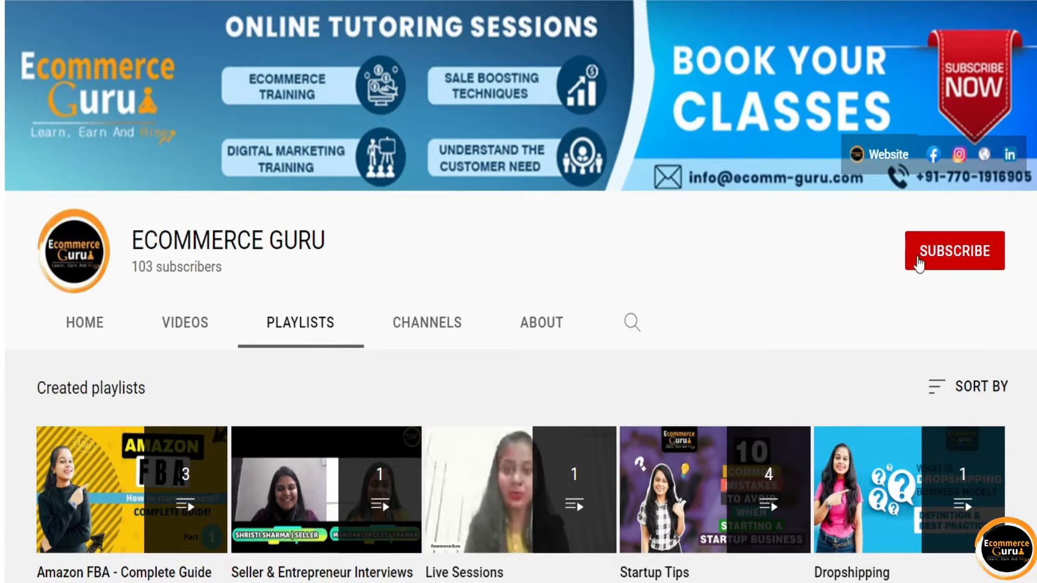
left_click(938, 262)
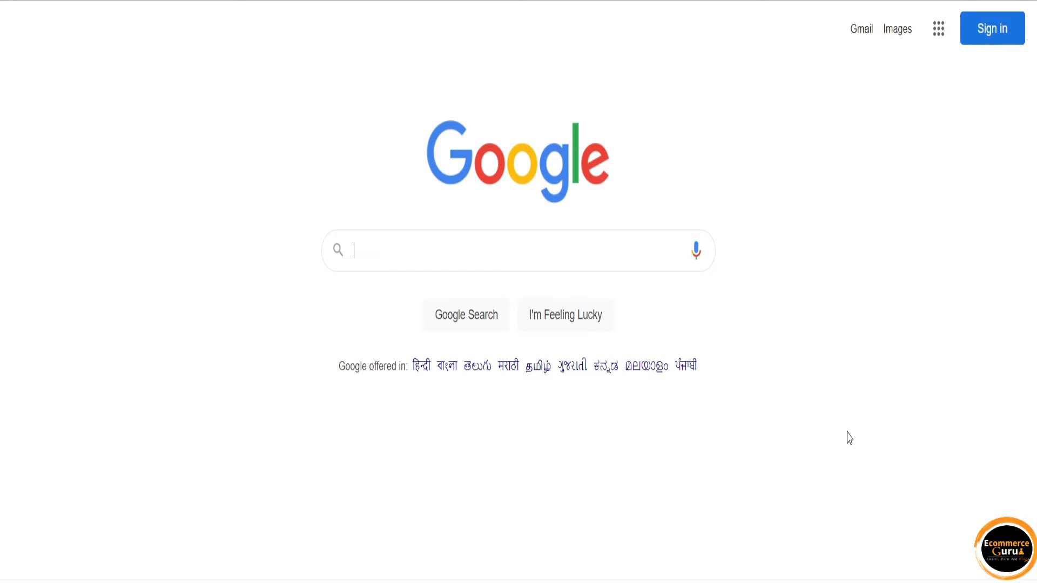
type("www.")
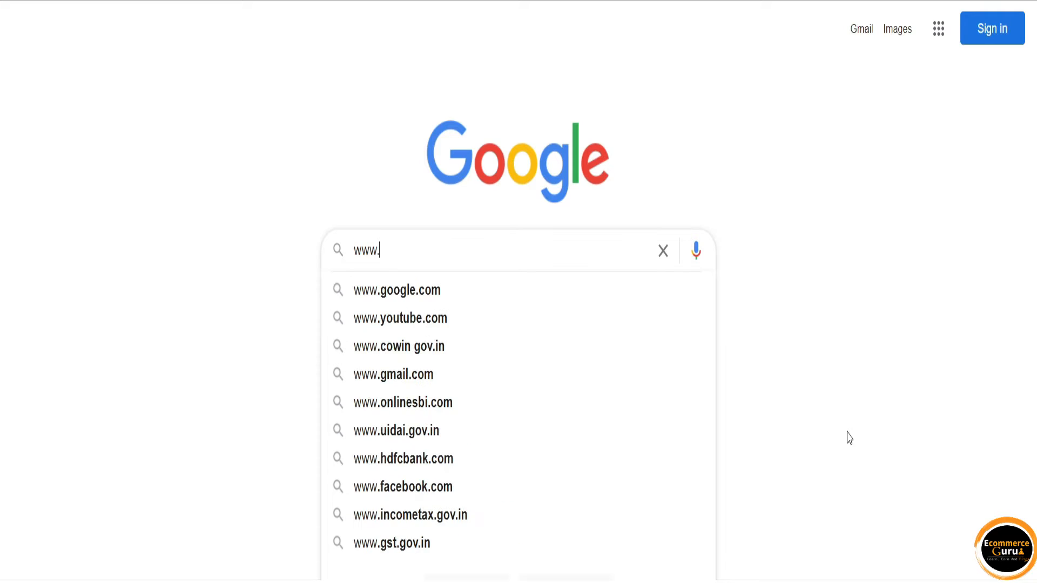
type("gst.gov.i")
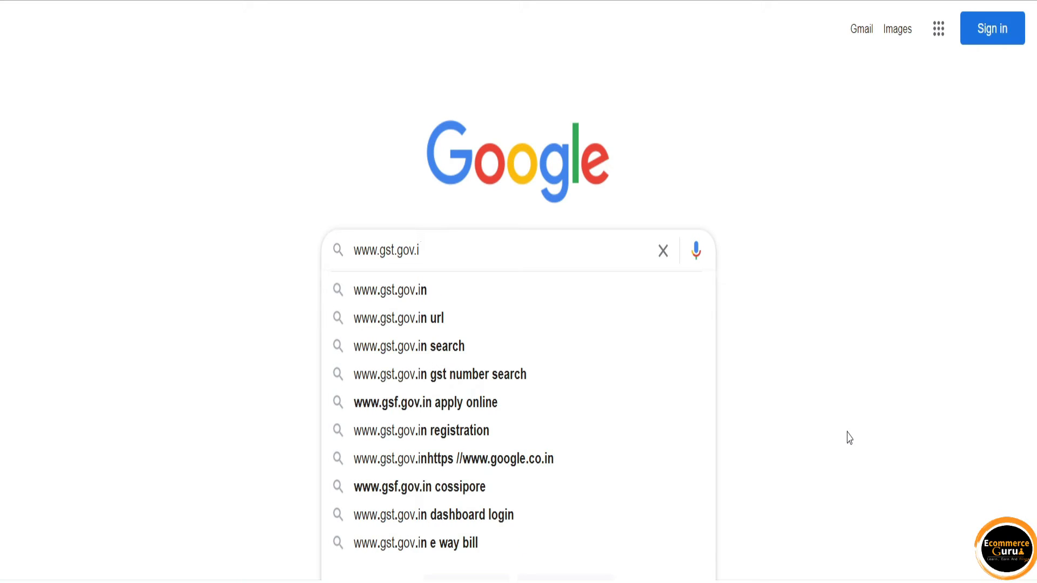
type("n")
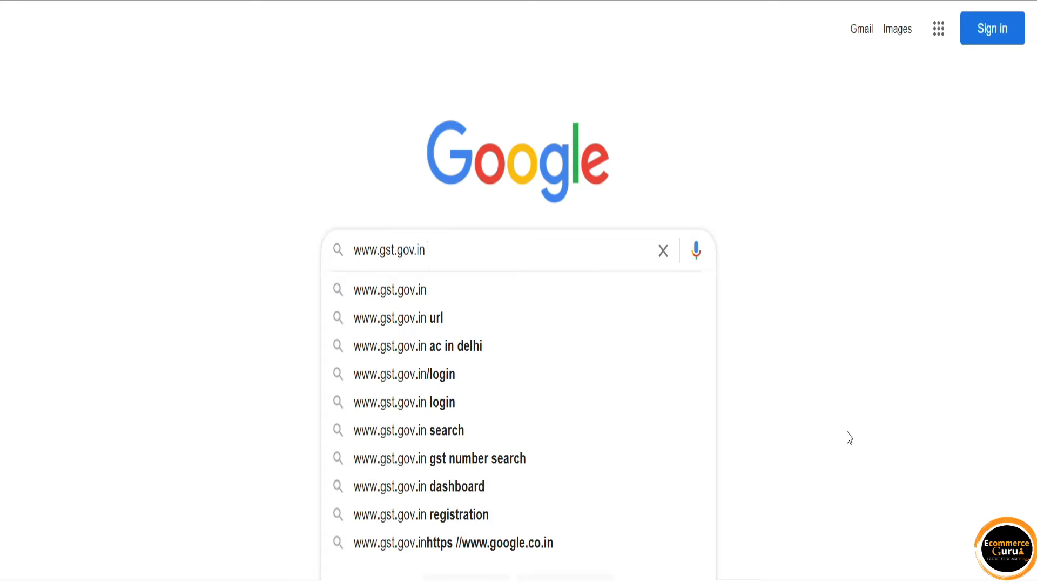
key("Return")
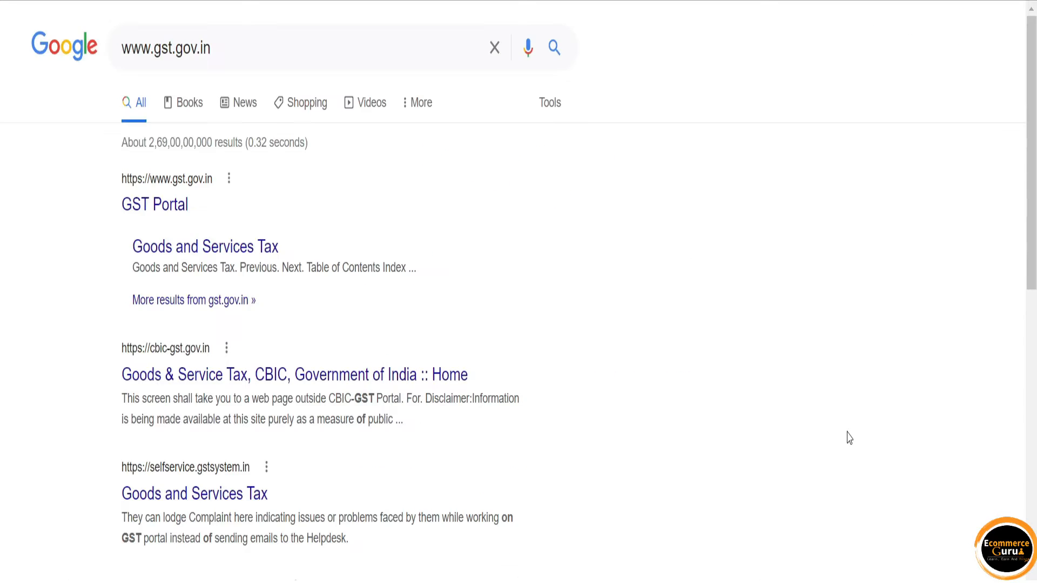
Open the GST Portal and start a New Registration from Services > Registration.
left_click(165, 186)
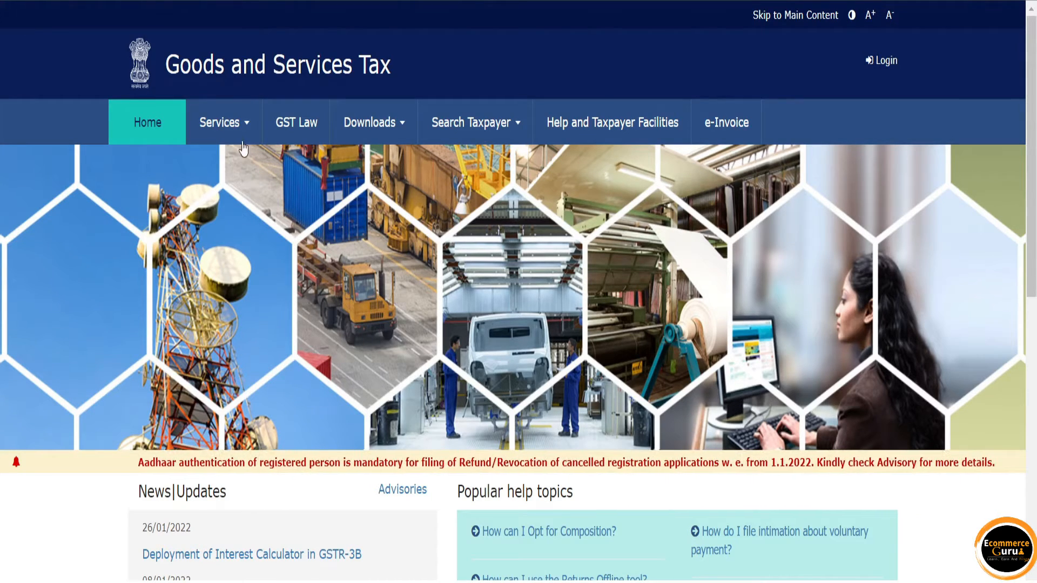
mouse_move(233, 135)
mouse_move(158, 168)
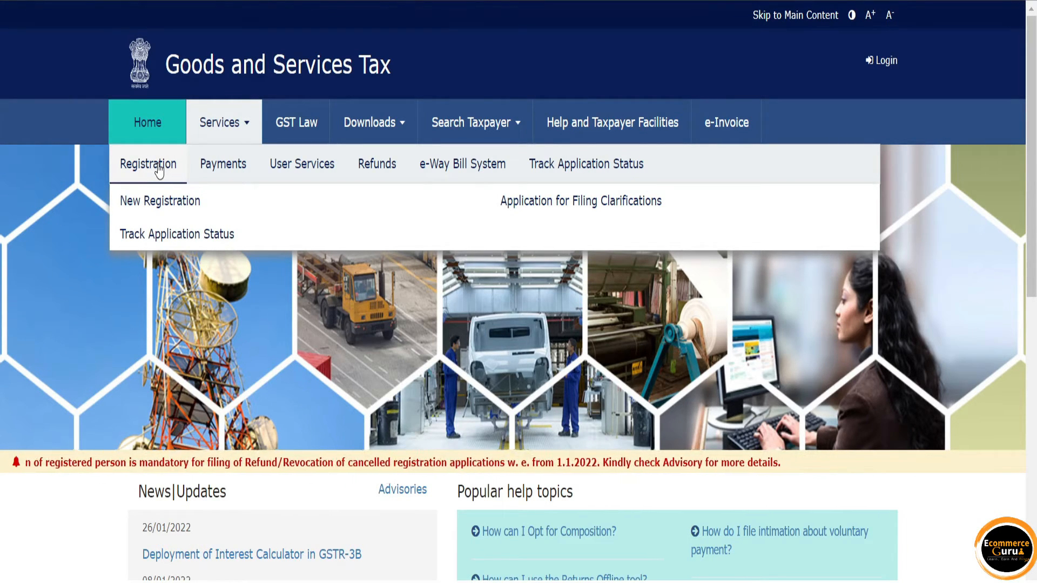
left_click(155, 202)
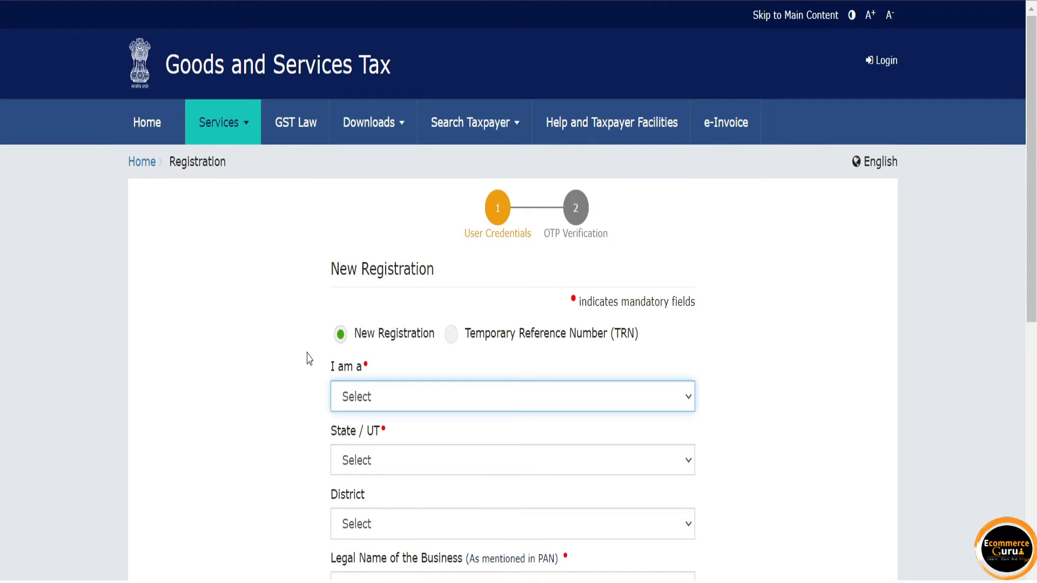
Register as a Taxpayer with State/UT Delhi and District North West Delhi.
left_click_drag(438, 339, 352, 339)
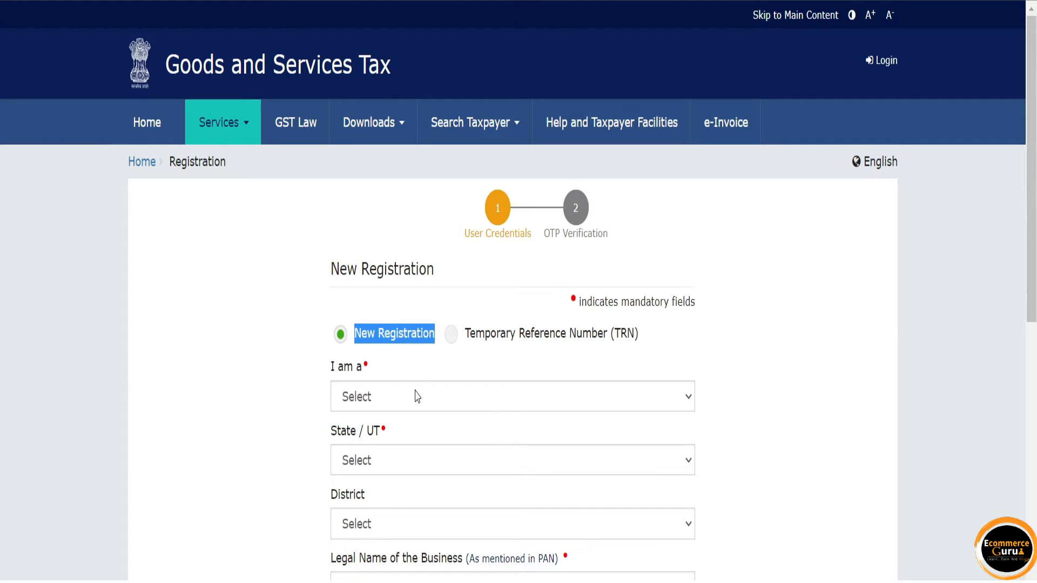
left_click(413, 363)
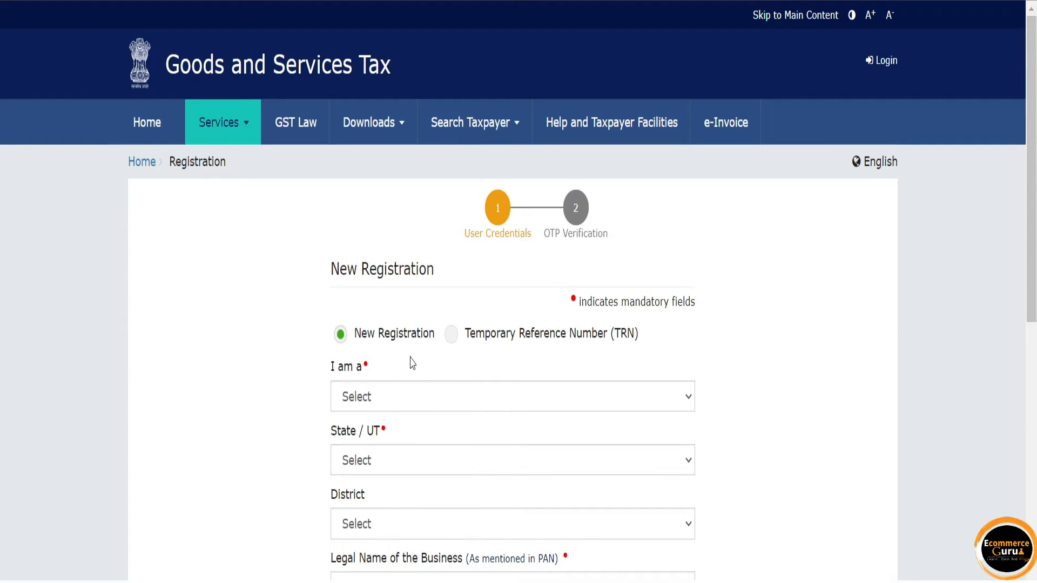
left_click(430, 407)
left_click(426, 435)
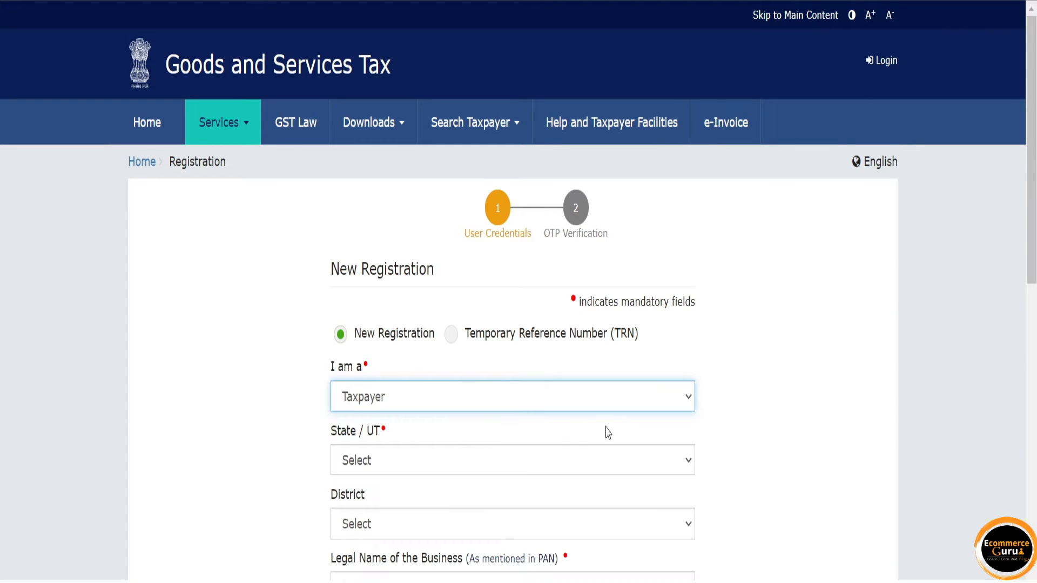
left_click(611, 473)
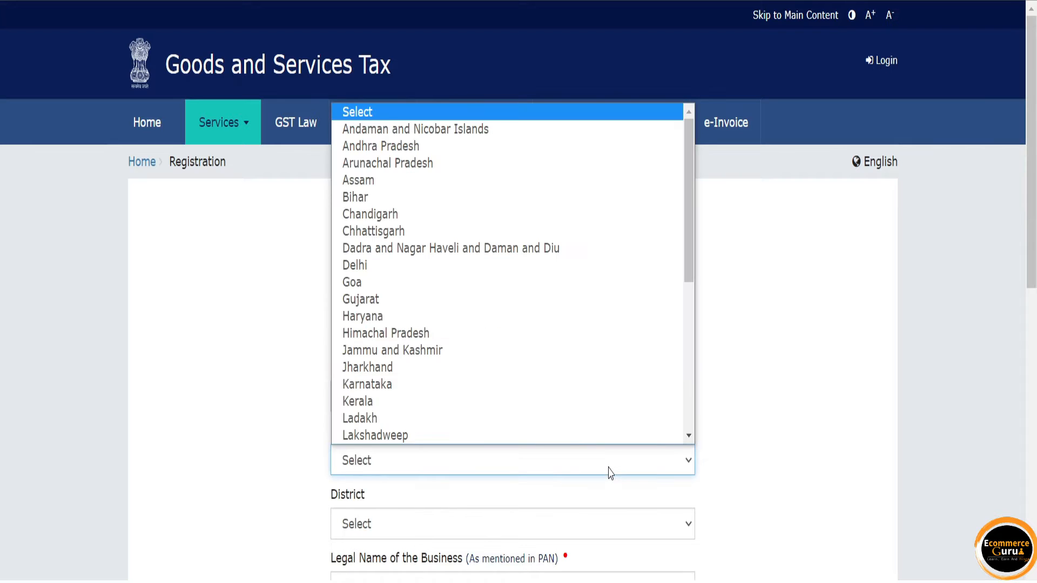
left_click(492, 276)
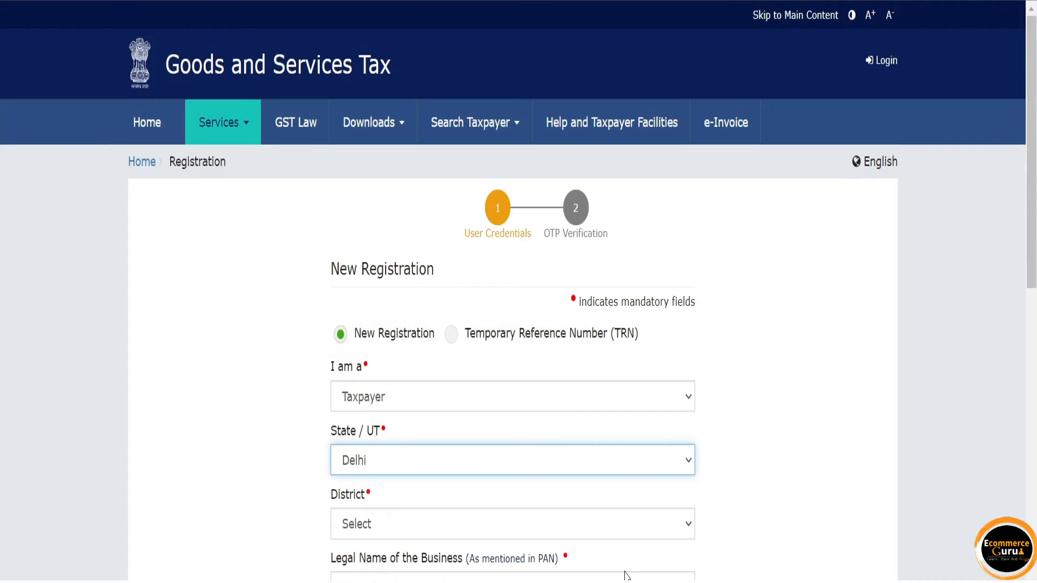
left_click(570, 531)
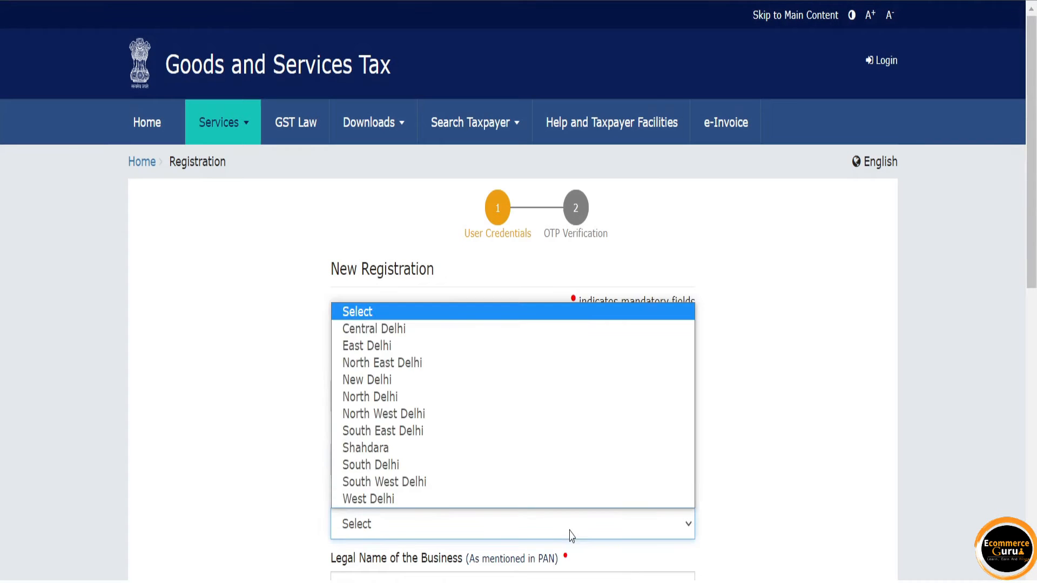
left_click(493, 421)
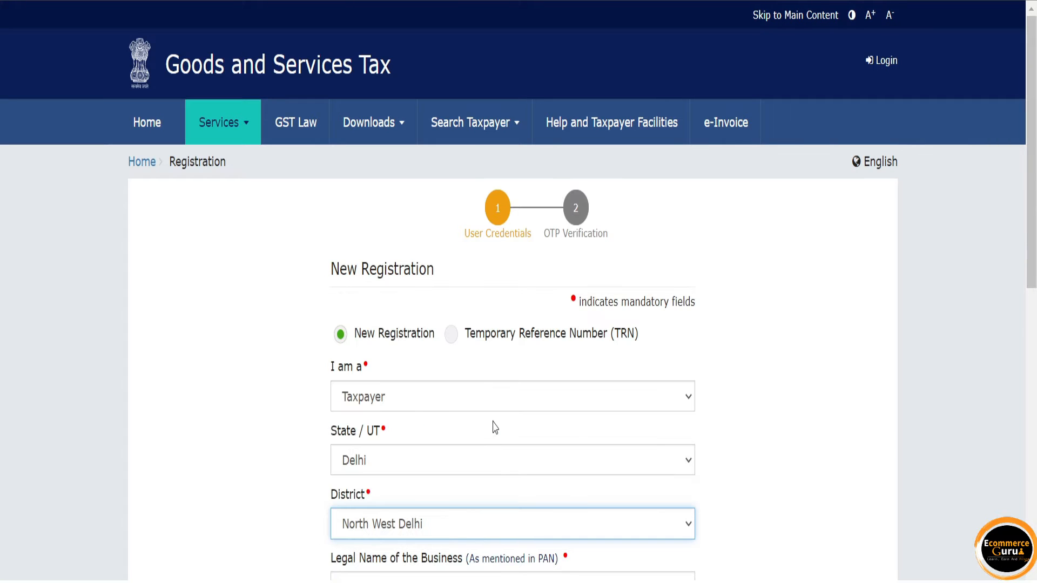
Fill in the legal business name (Digitalcameras) and select the PAN field.
scroll(1032, 162, "down", 2)
scroll(518, 292, "down", 2)
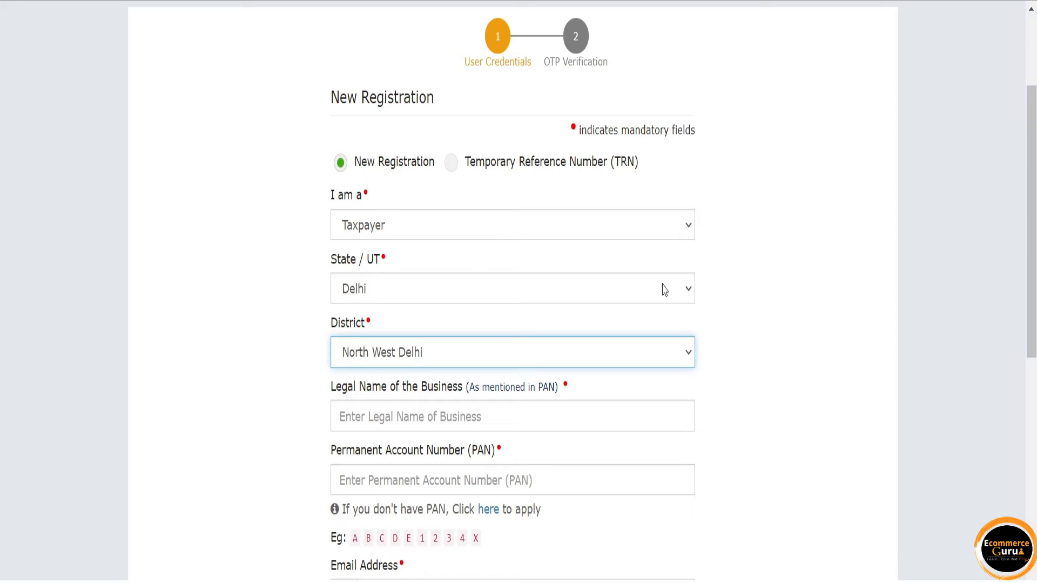
left_click(520, 424)
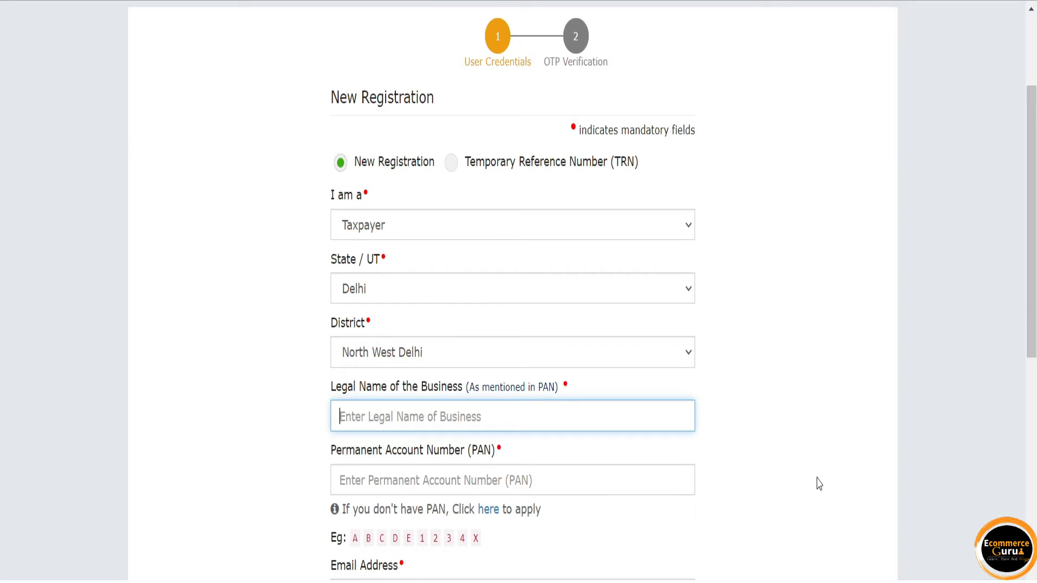
type("ABCD1")
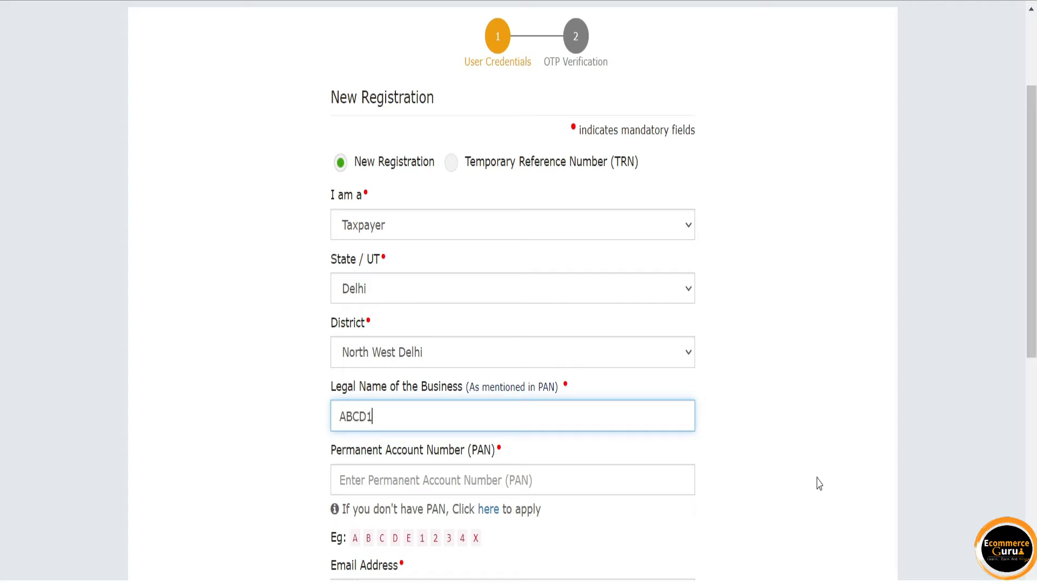
type("23")
type("Digitalcameras")
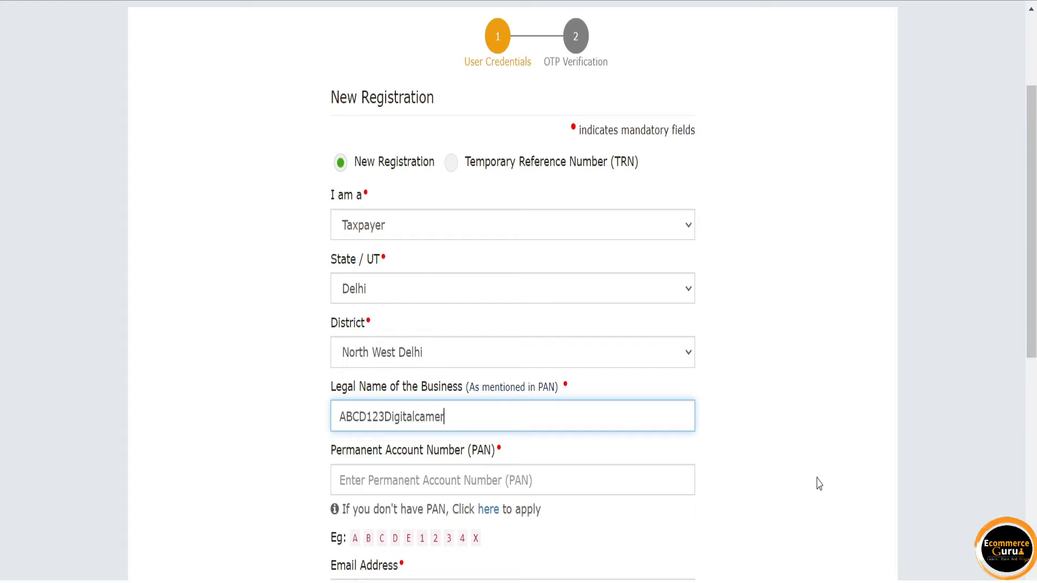
left_click(657, 482)
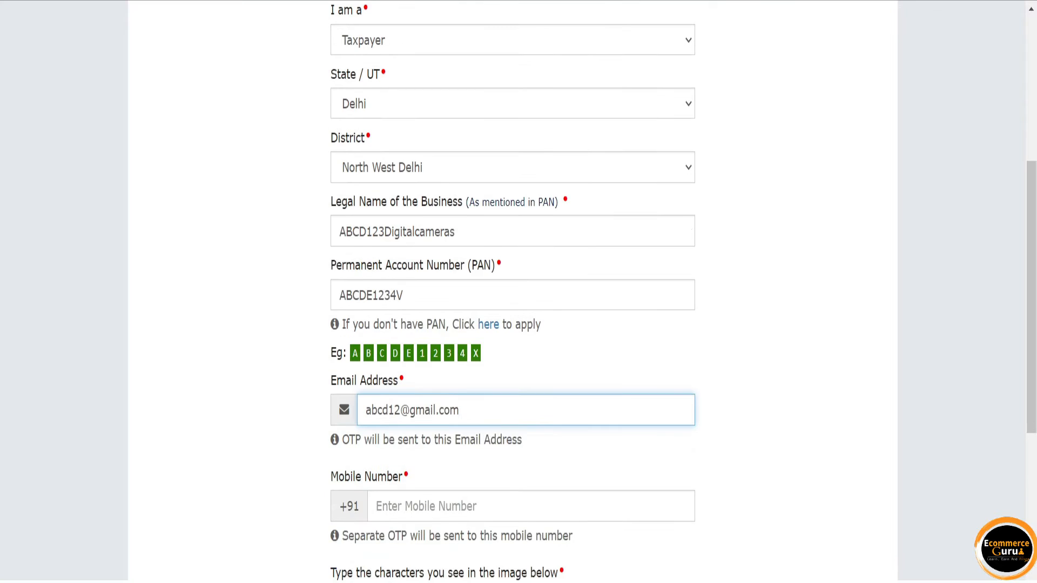
Enter the applicant's 10-digit mobile number.
left_click(533, 510)
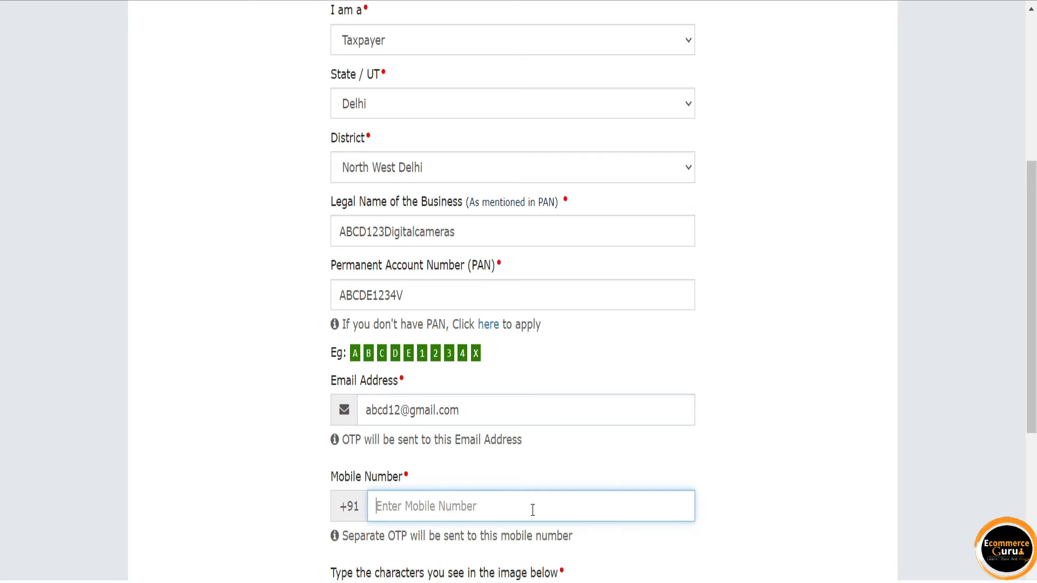
scroll(533, 510, "up", 7)
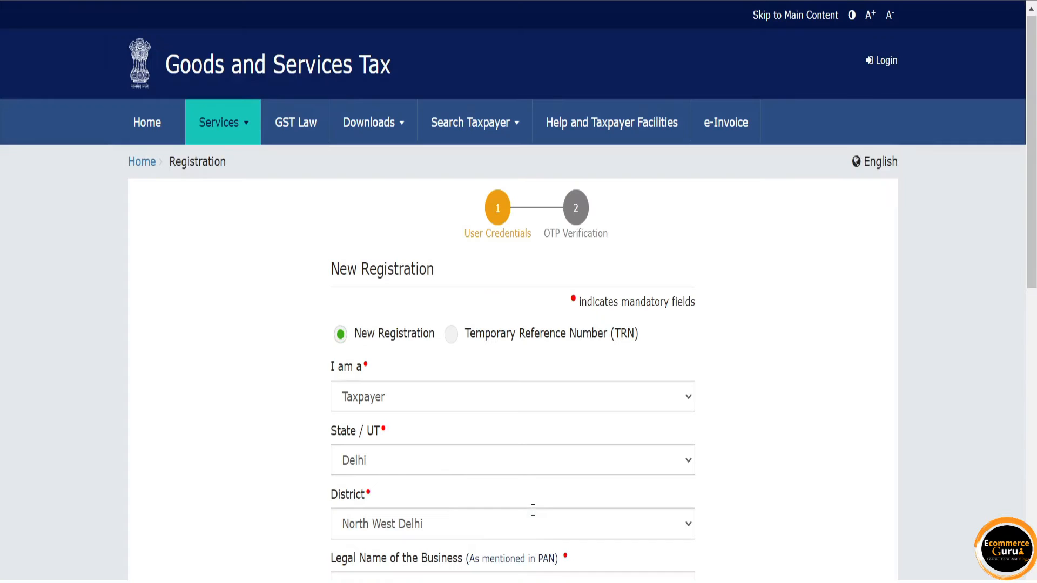
scroll(534, 516, "down", 8)
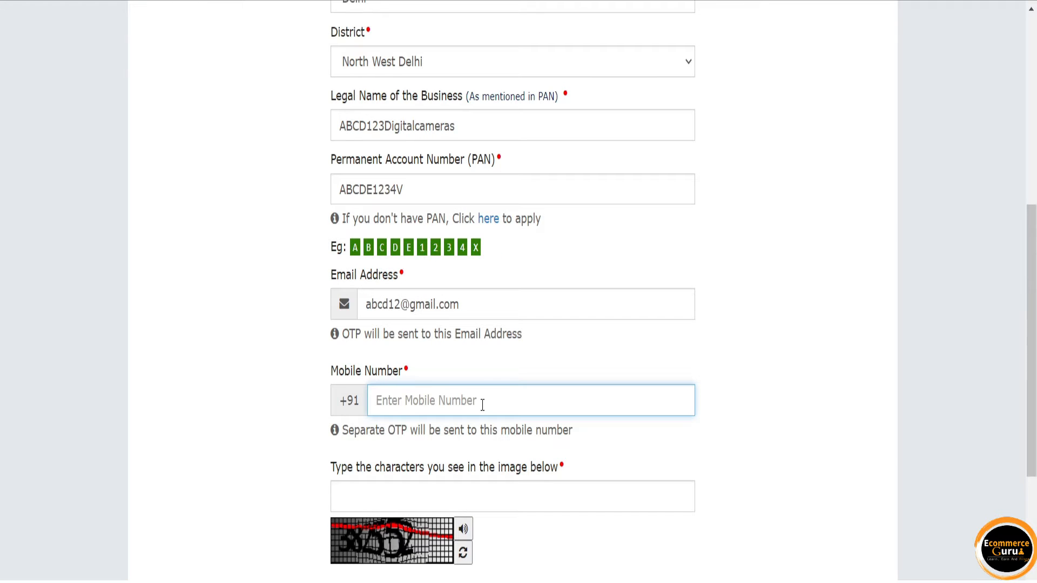
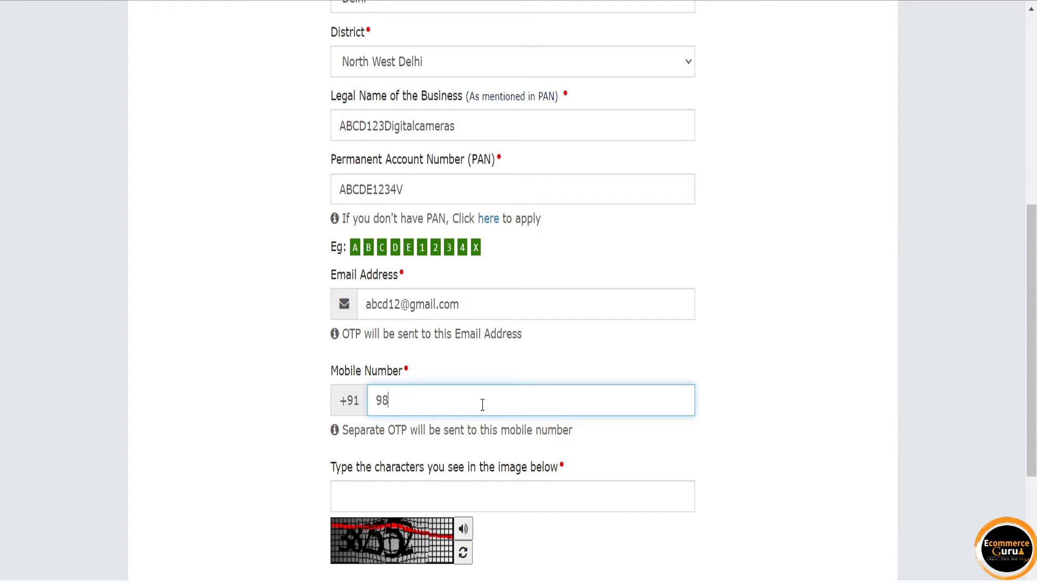
left_click(490, 483)
Enter the captcha, correcting its mistyped ending, and submit Part A with PROCEED.
scroll(490, 481, "down", 2)
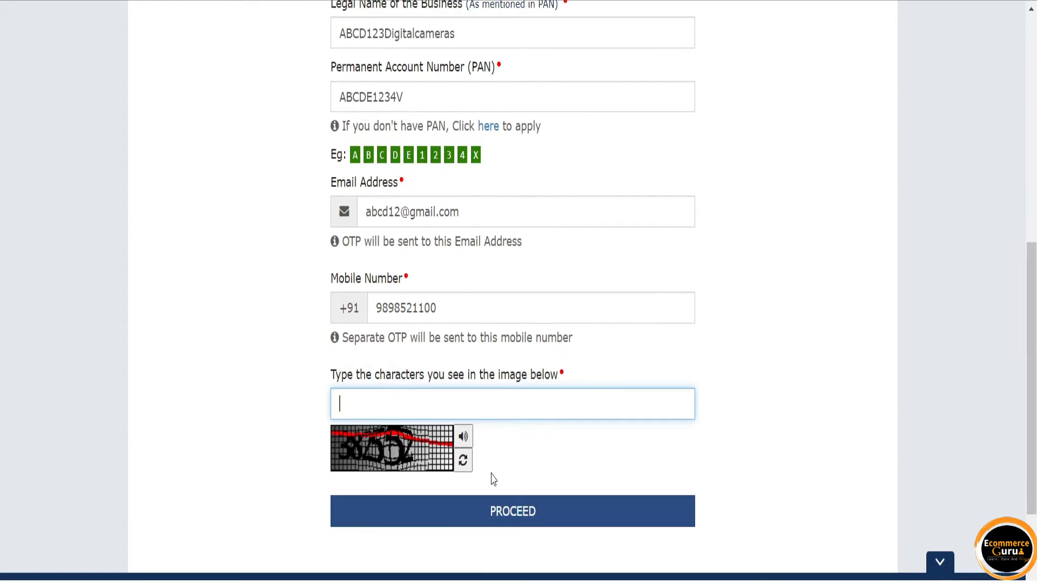
type("382525")
key("BackSpace")
key("BackSpace")
type("55")
left_click(514, 508)
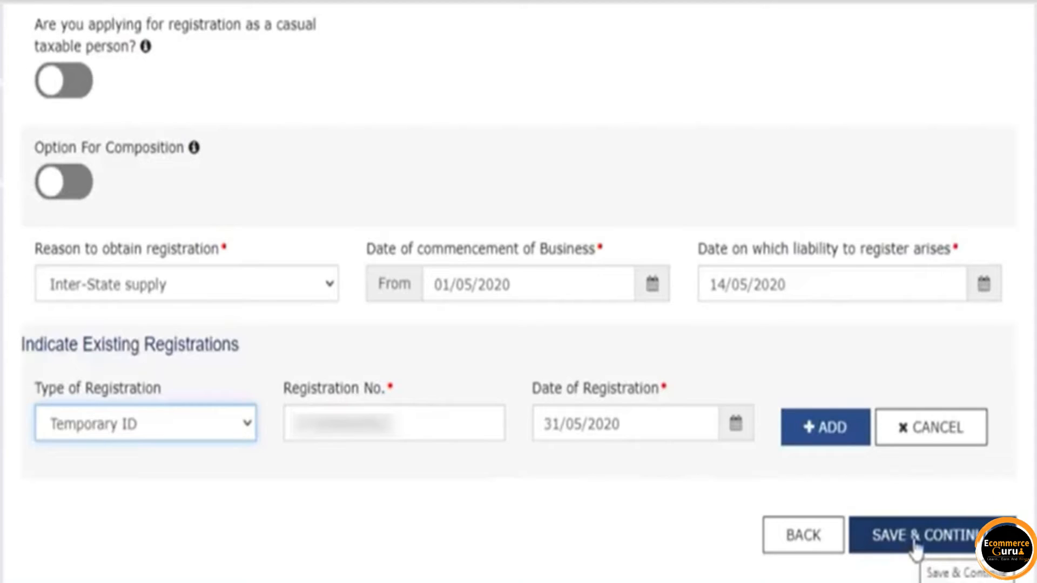
Save the business details and continue to Promoter/Partners.
left_click(915, 541)
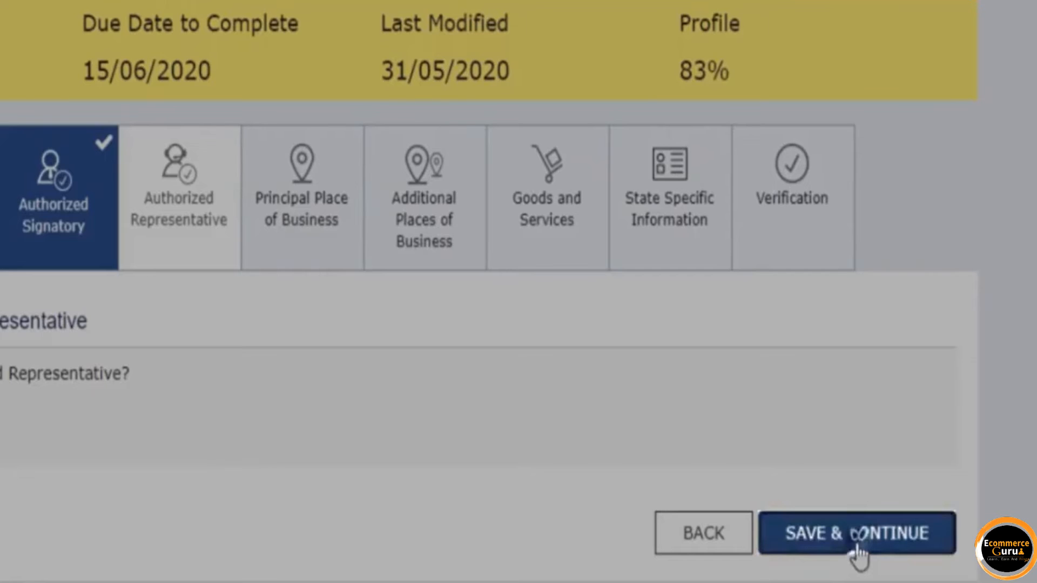
Save the Authorized Representative step and continue.
left_click(858, 549)
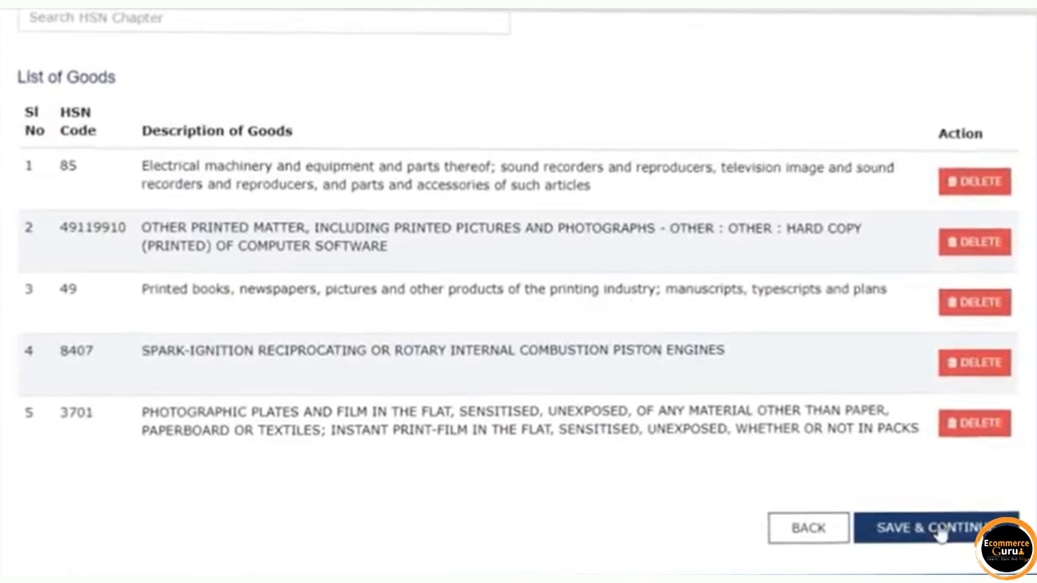
Save the Goods and Services list and continue.
left_click(941, 532)
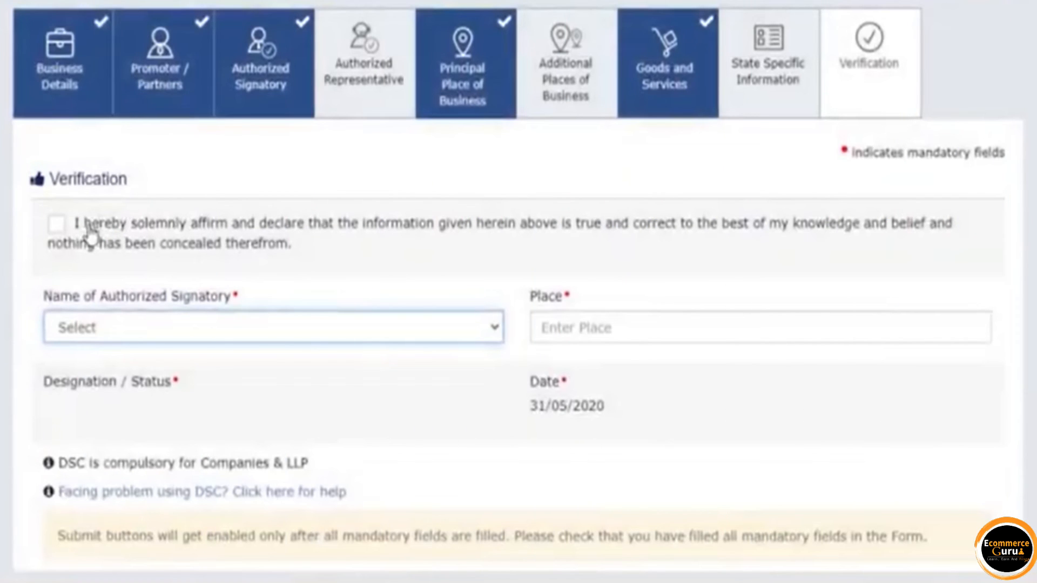
Tick the verification declaration checkbox.
left_click(91, 233)
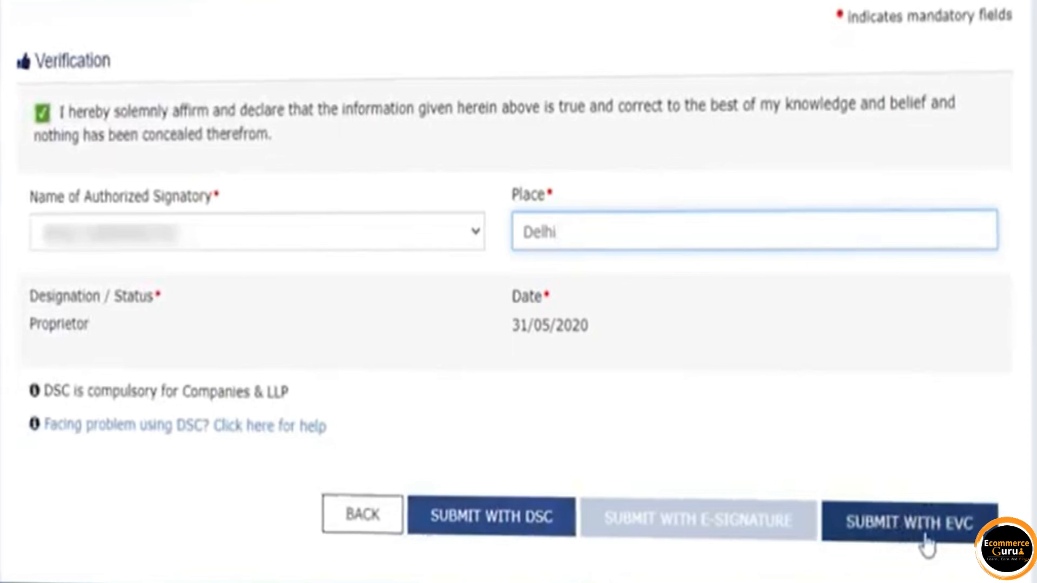
Submit the GST registration application with EVC to trigger the OTP verification.
left_click(926, 538)
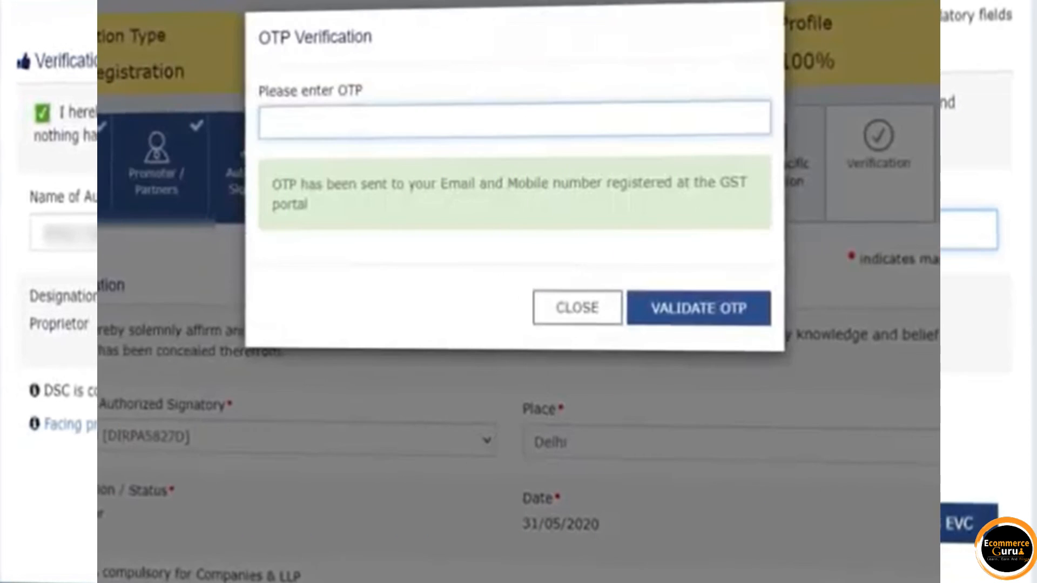